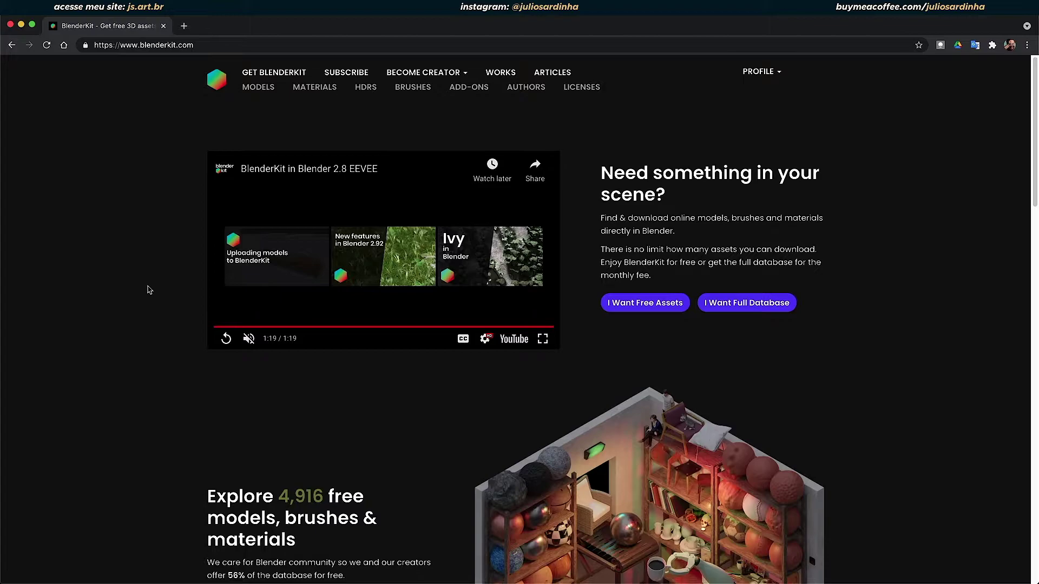
- Scroll through the BlenderKit website page
scroll(149, 290, "down", 5)
scroll(220, 245, "up", 5)
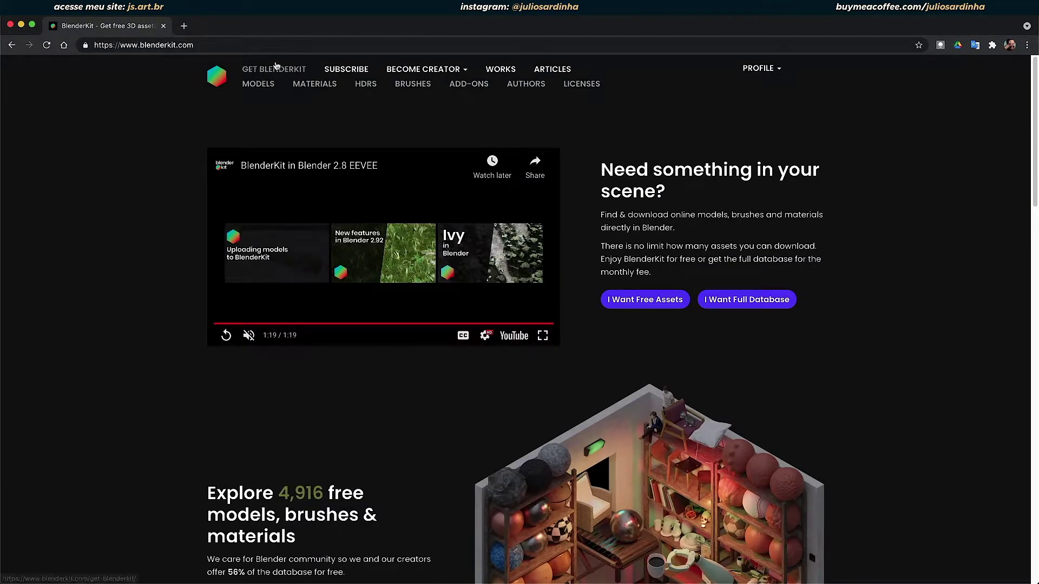
scroll(709, 338, "down", 7)
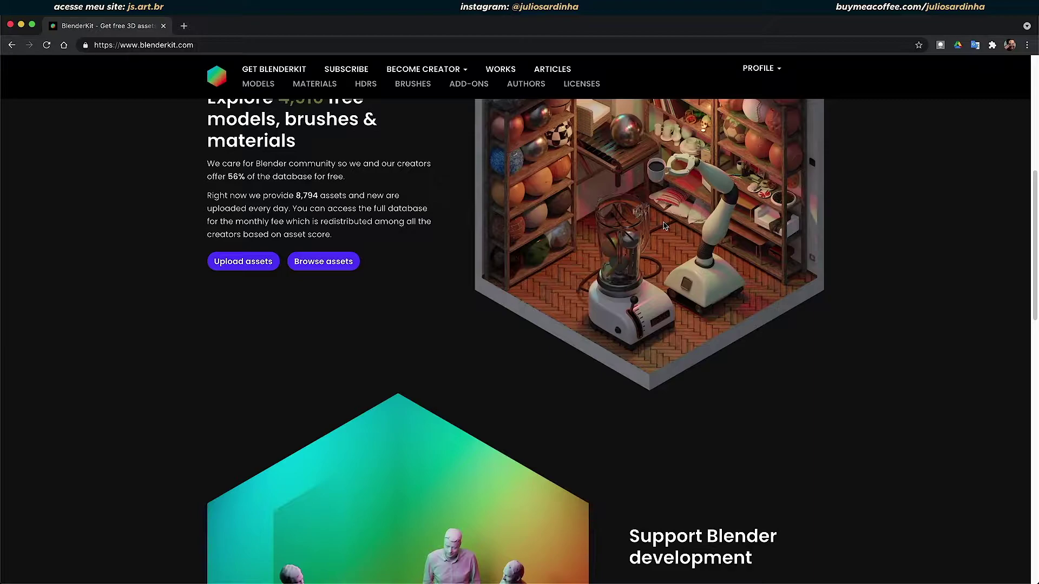
scroll(665, 225, "up", 2)
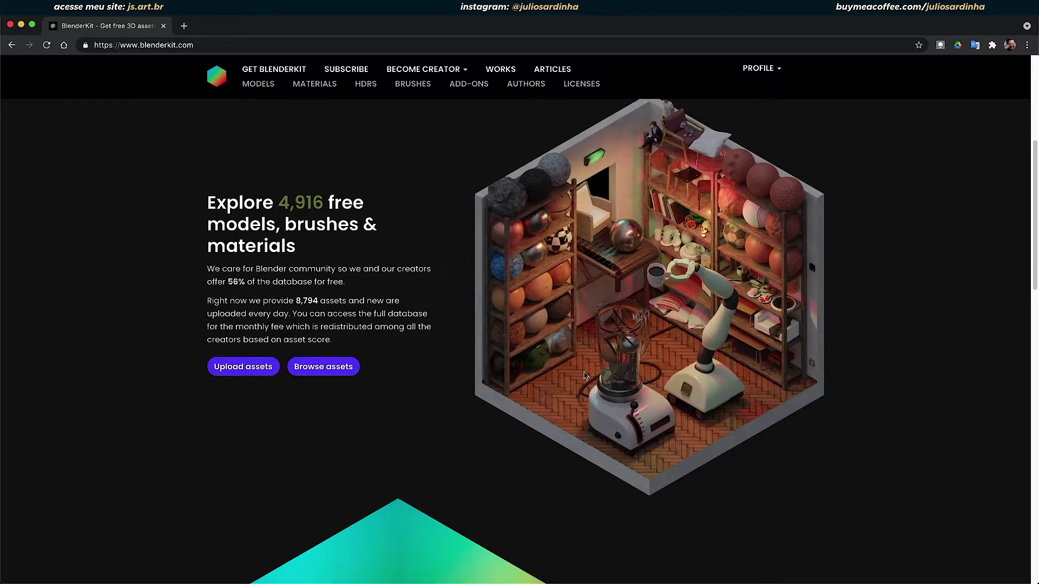
scroll(585, 375, "down", 1)
scroll(585, 375, "down", 3)
scroll(584, 375, "down", 4)
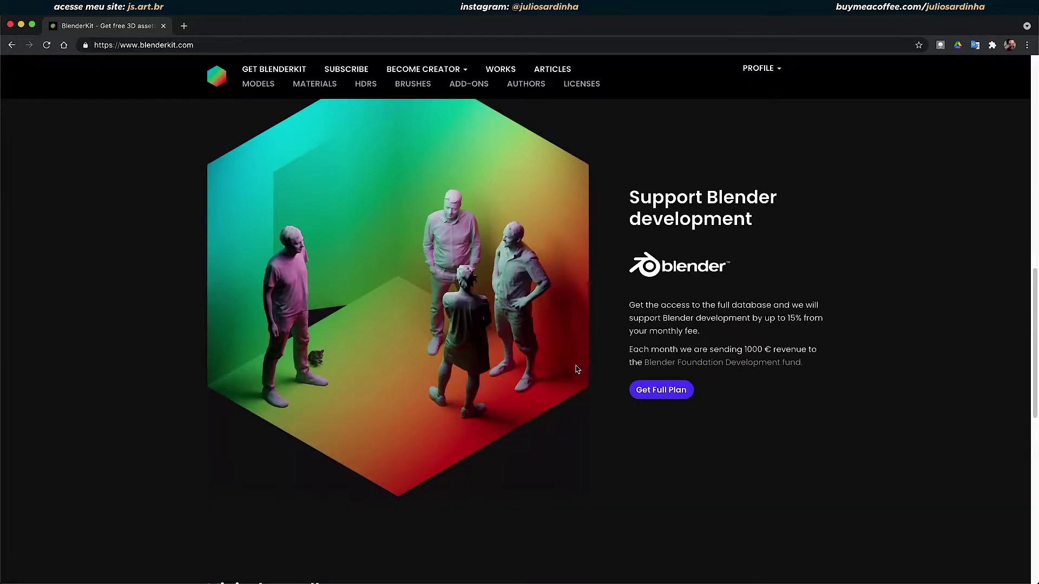
scroll(486, 390, "up", 5)
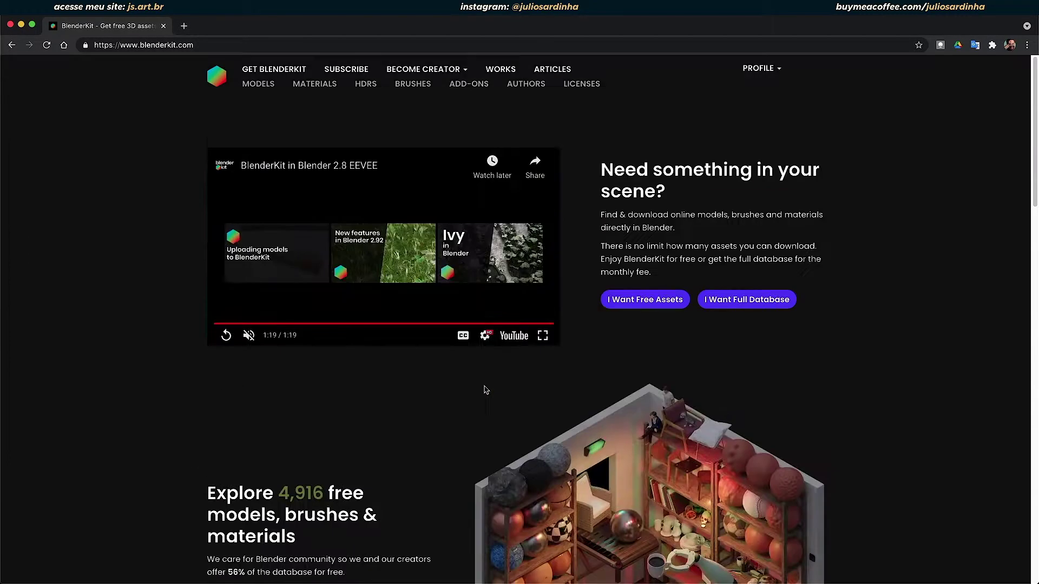
- Browse the BlenderKit free models gallery of 5,934 models, then switch to Blender
left_click(255, 85)
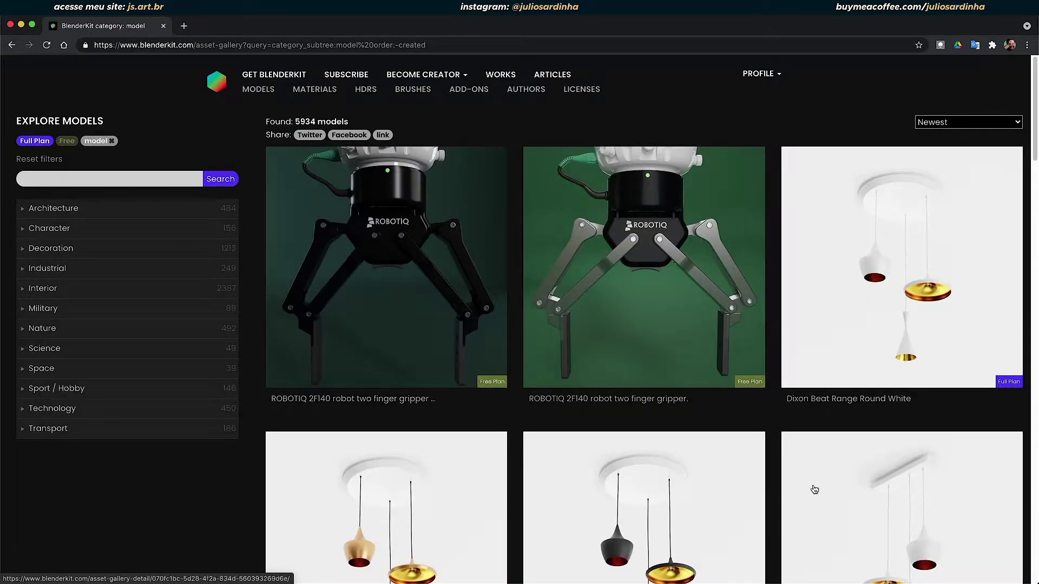
scroll(599, 388, "down", 5)
scroll(598, 384, "down", 5)
scroll(598, 383, "up", 10)
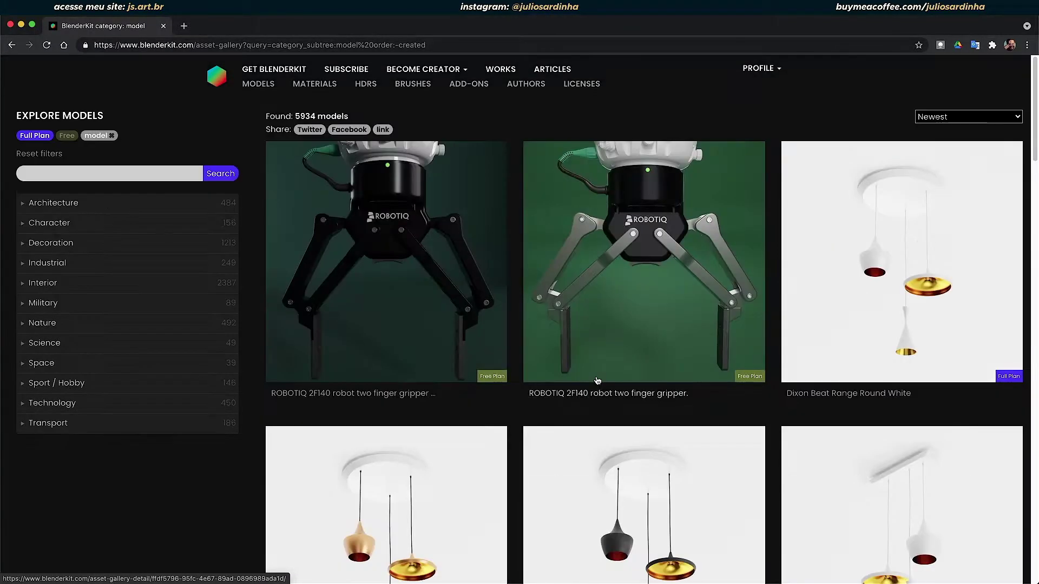
key("super+Tab")
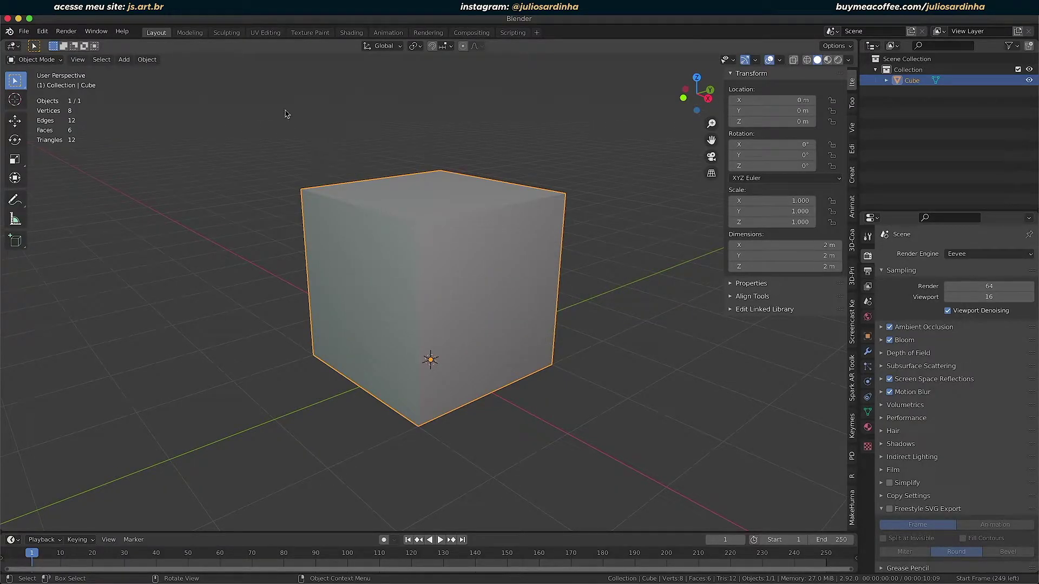
- Open Blender's Preferences from the Edit menu, showing the Add-ons list
left_click(44, 36)
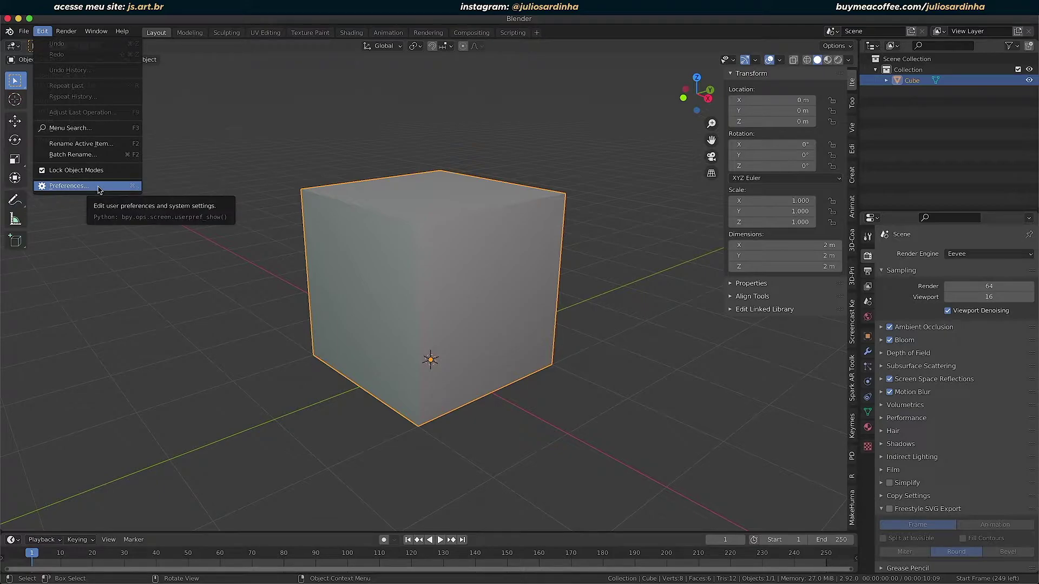
left_click(52, 35)
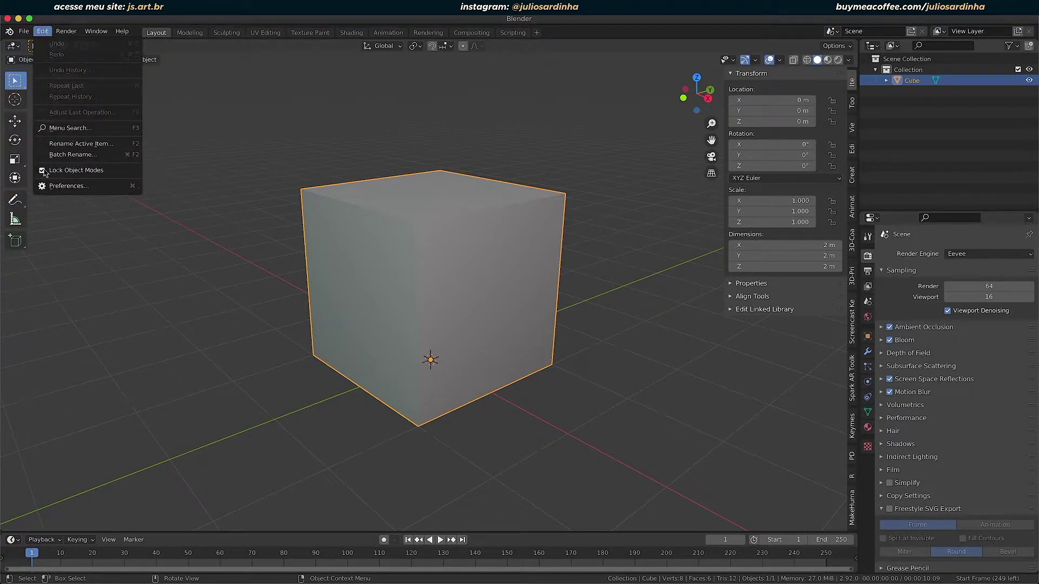
left_click(65, 186)
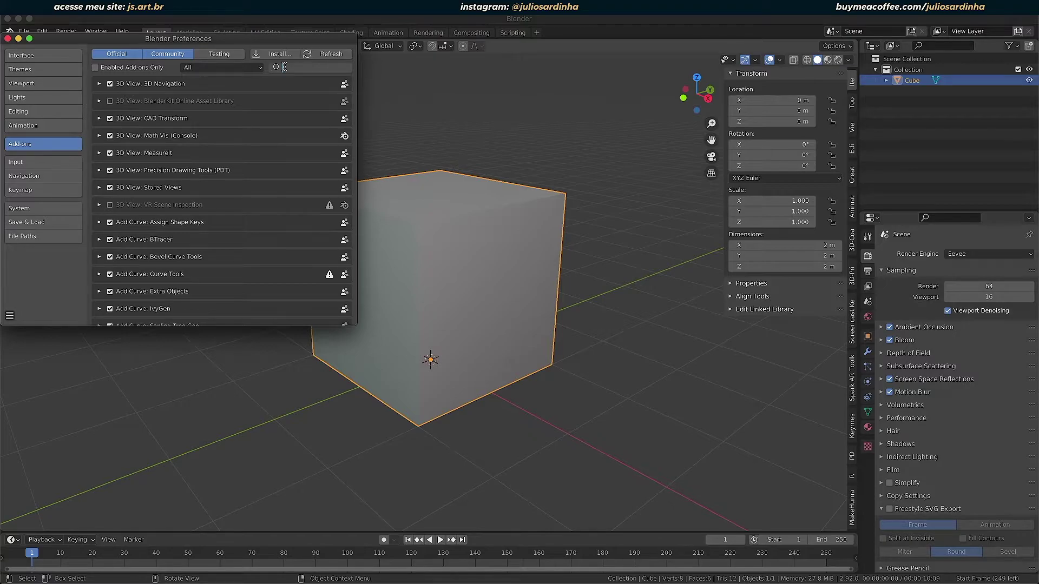
- Search add-ons for 'blenderk', enable BlenderKit Online Asset Library, and dismiss its welcome popup
left_click(284, 67)
type("blender")
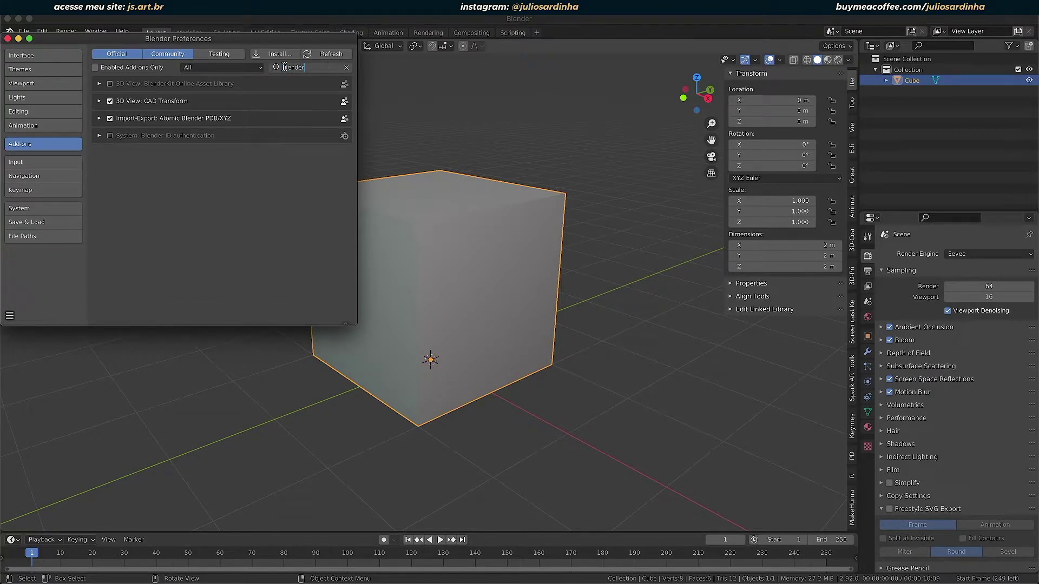
type("kit")
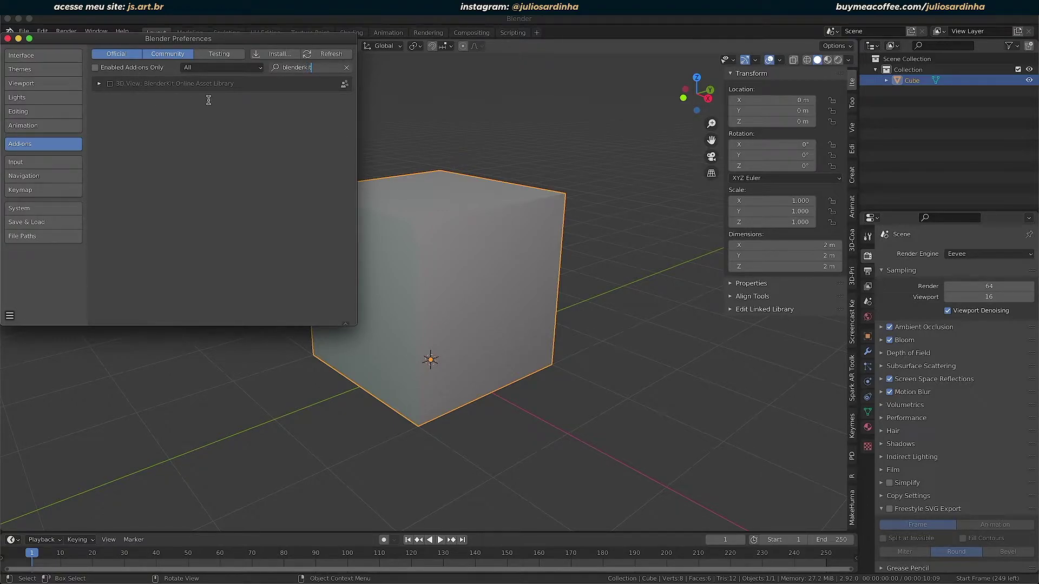
left_click(110, 86)
left_click(110, 86)
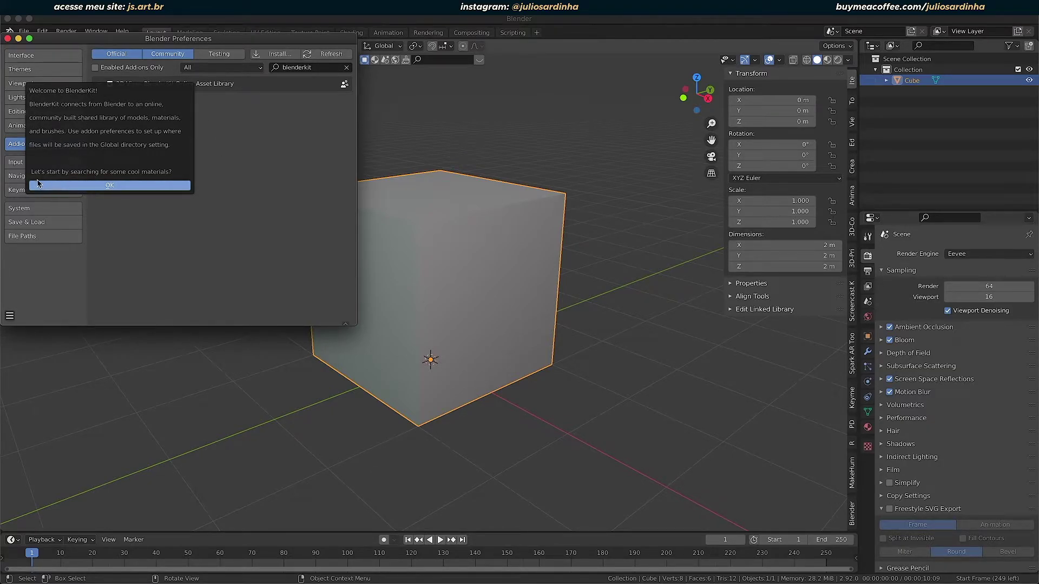
left_click(133, 186)
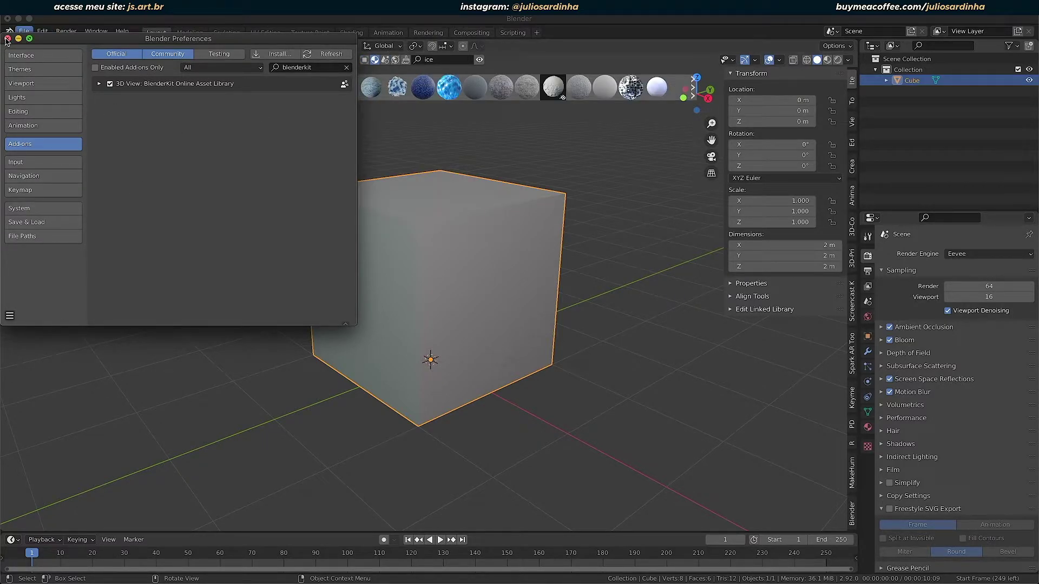
- Switch the viewport to Material Preview and drag the BlenderKit ice material onto the cube
left_click(7, 38)
mouse_move(110, 86)
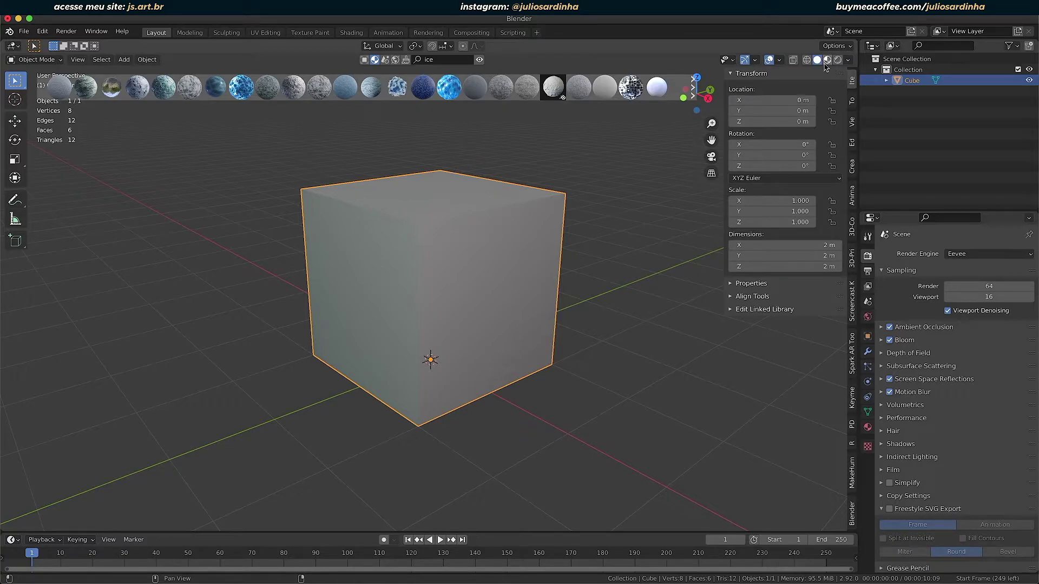
left_click(826, 60)
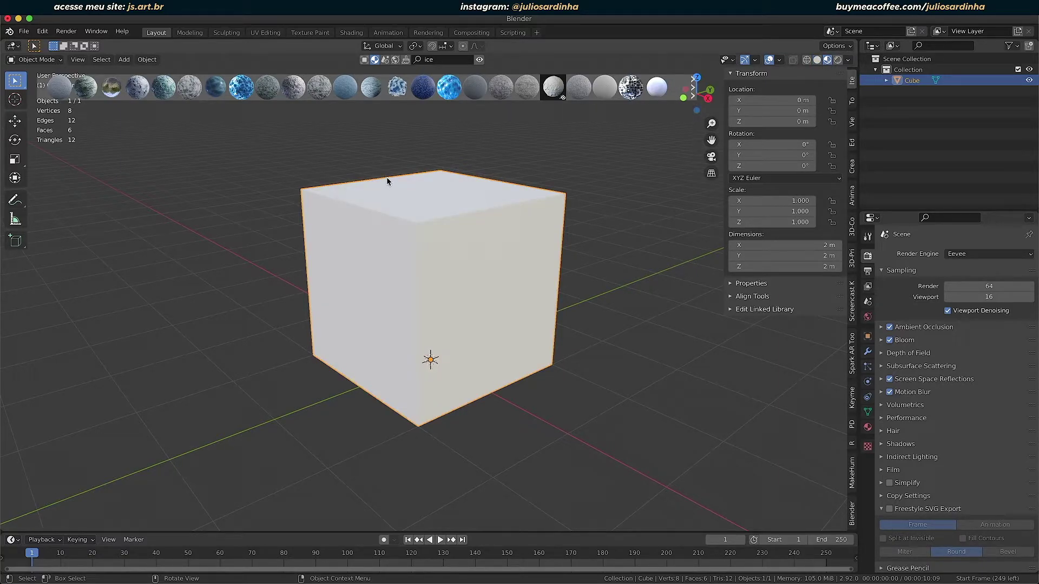
mouse_move(241, 86)
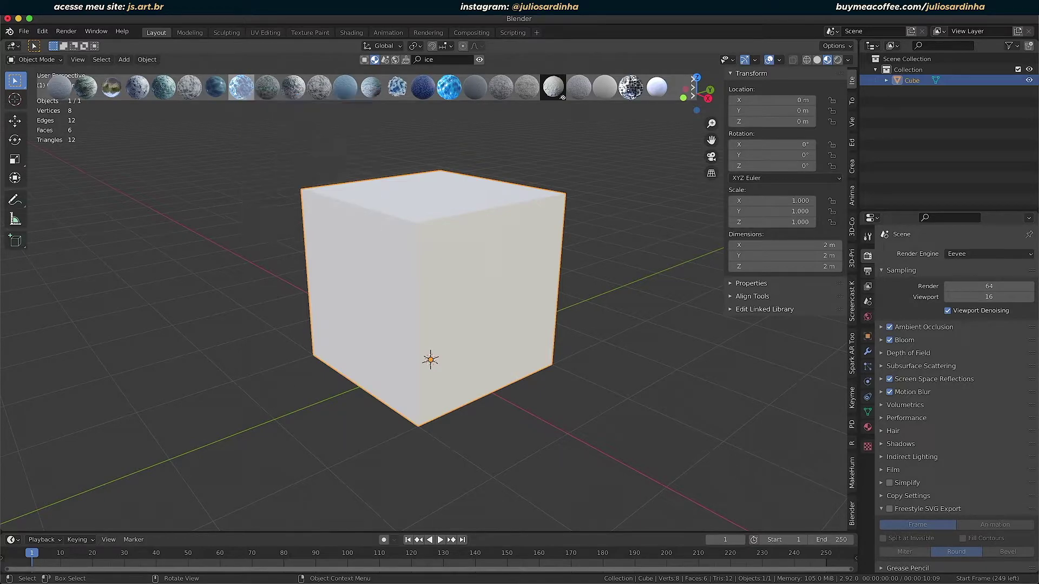
left_click_drag(238, 89, 364, 204)
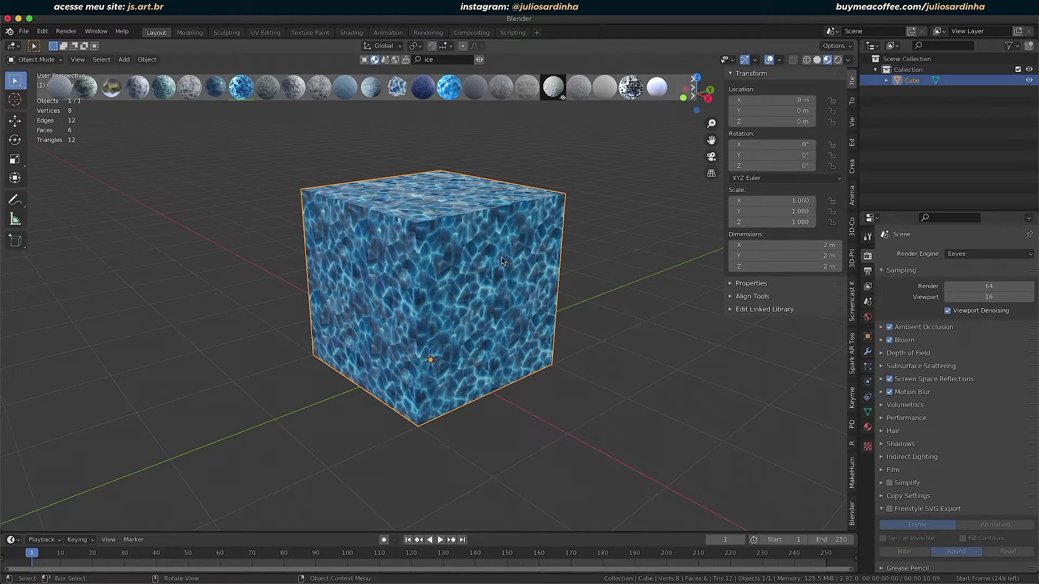
- Orbit and zoom around the cube to inspect the ice material
mouse_move(433, 287)
middle_mouse_down()
mouse_move(461, 301)
mouse_move(372, 266)
mouse_move(458, 322)
middle_mouse_up()
scroll(461, 301, "up", 2)
scroll(465, 306, "up", 1)
scroll(468, 310, "up", 1)
scroll(472, 314, "up", 1)
scroll(458, 322, "down", 2)
scroll(461, 325, "down", 2)
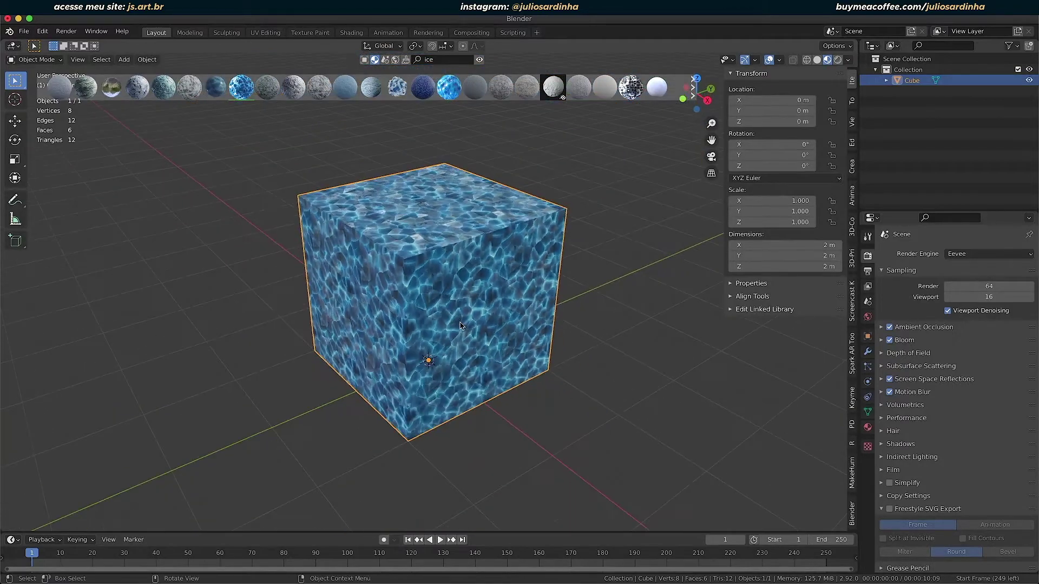
- Replace the 'ice' search with a 'car' model search and add the McLaren 720S (2017)
left_click(444, 60)
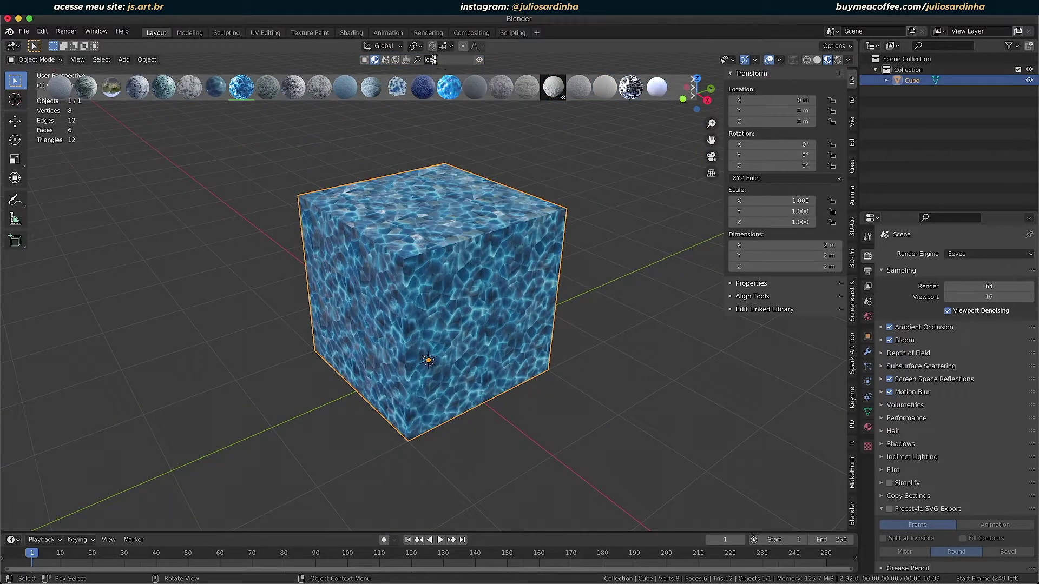
left_click_drag(443, 59, 400, 57)
key("BackSpace")
left_click(365, 60)
type("ca")
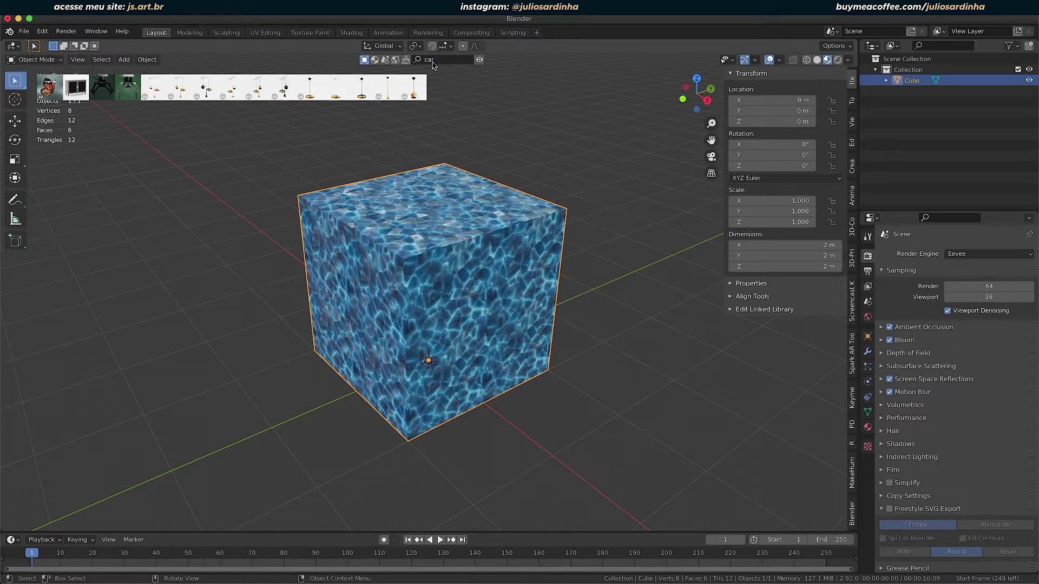
key("Return")
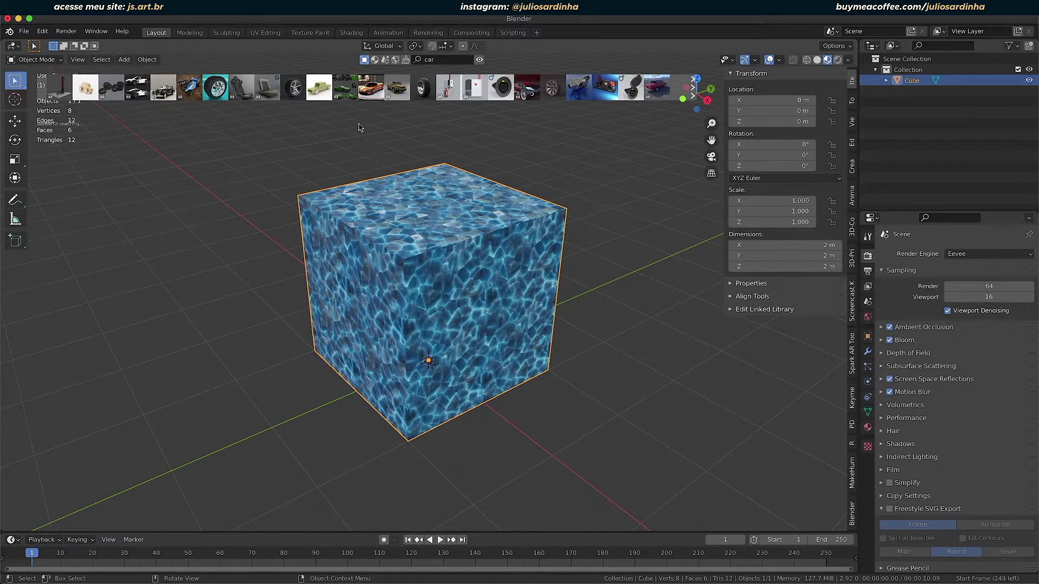
mouse_move(370, 87)
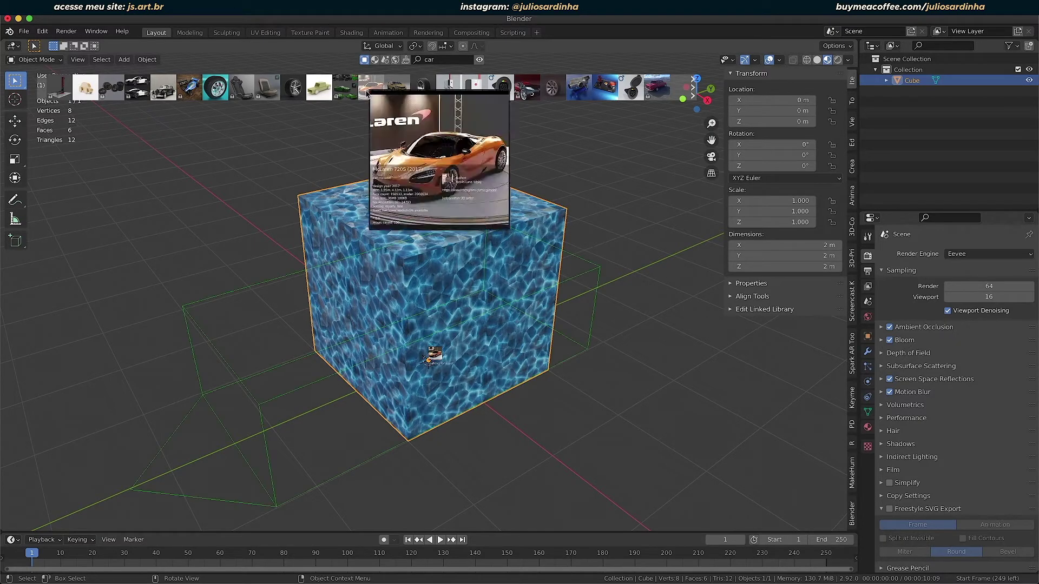
left_click(368, 86)
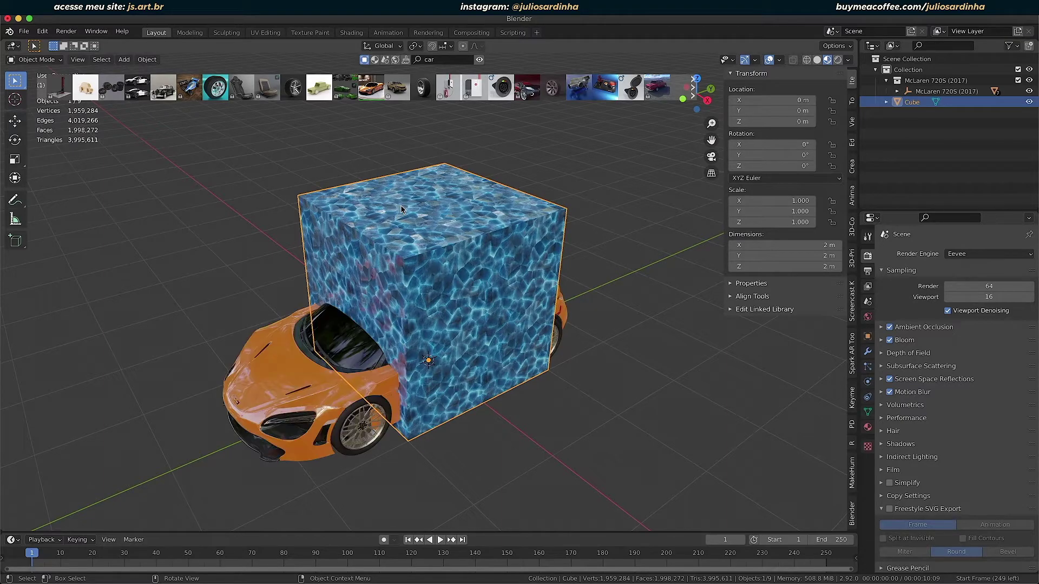
- Delete the ice cube and orbit to a side view of the McLaren
key("Delete")
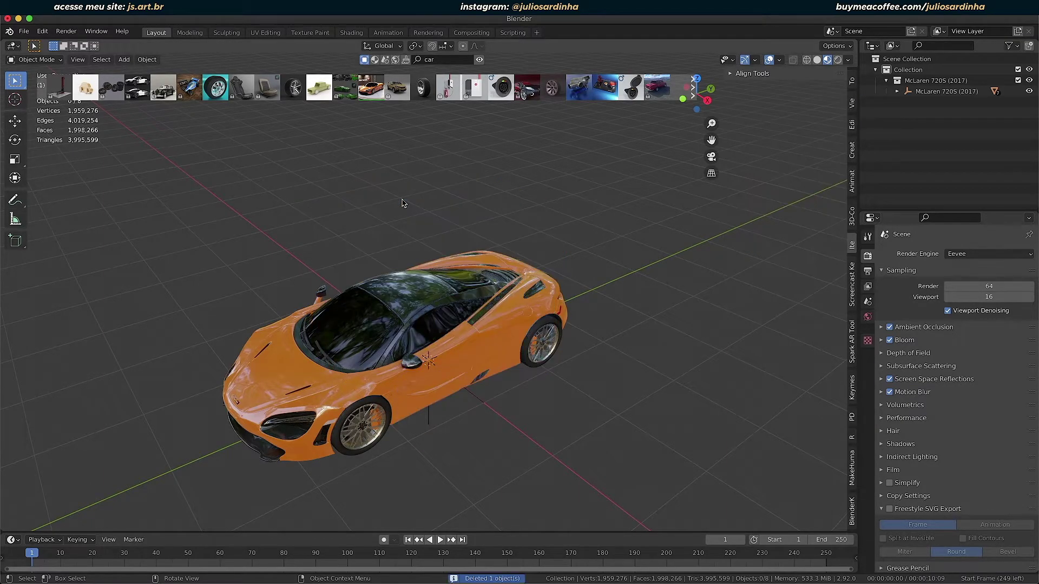
mouse_move(406, 204)
middle_mouse_down()
mouse_move(483, 370)
mouse_move(482, 299)
mouse_move(280, 298)
mouse_move(607, 339)
mouse_move(432, 319)
middle_mouse_up()
scroll(482, 299, "up", 5)
scroll(325, 303, "down", 3)
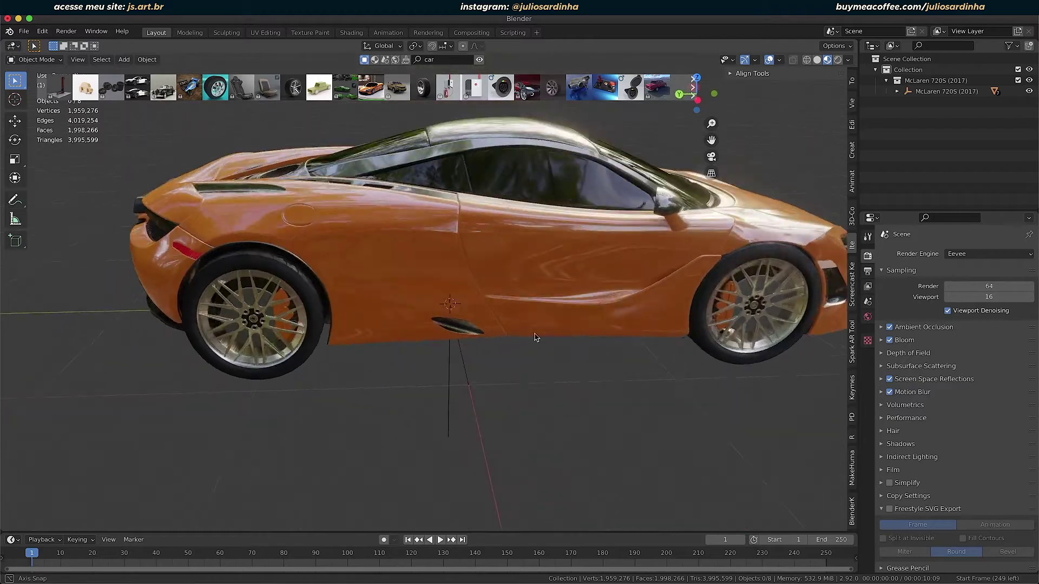
scroll(431, 319, "down", 5)
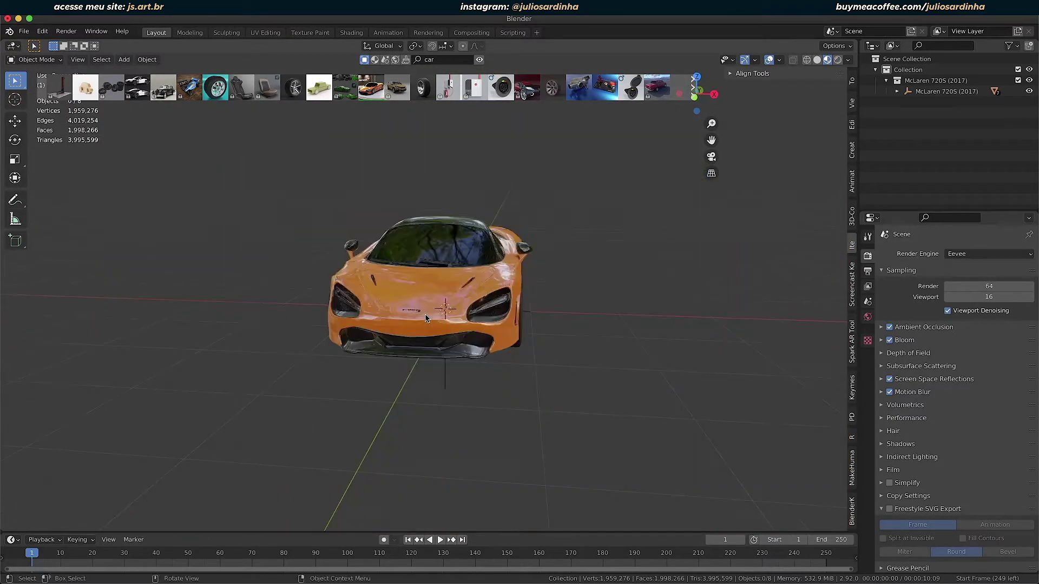
- Orbit to a front three-quarter view of the McLaren and zoom in
mouse_move(591, 301)
middle_mouse_down()
mouse_move(570, 311)
mouse_move(452, 299)
mouse_move(589, 310)
middle_mouse_up()
scroll(570, 311, "up", 1)
scroll(559, 316, "up", 2)
scroll(550, 325, "up", 2)
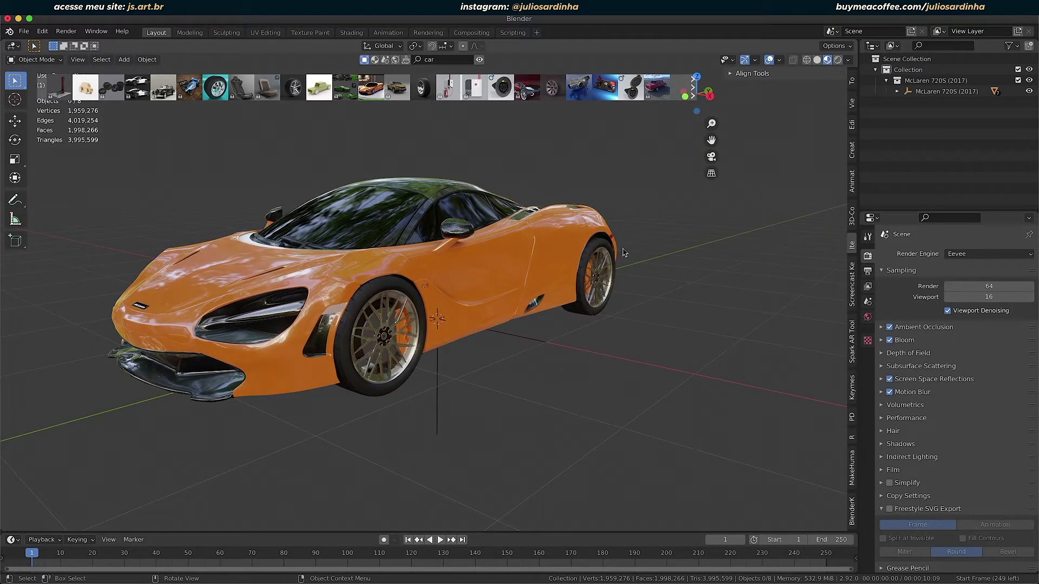
- Switch BlenderKit browsing to materials, then to HDRI environments
left_click(385, 60)
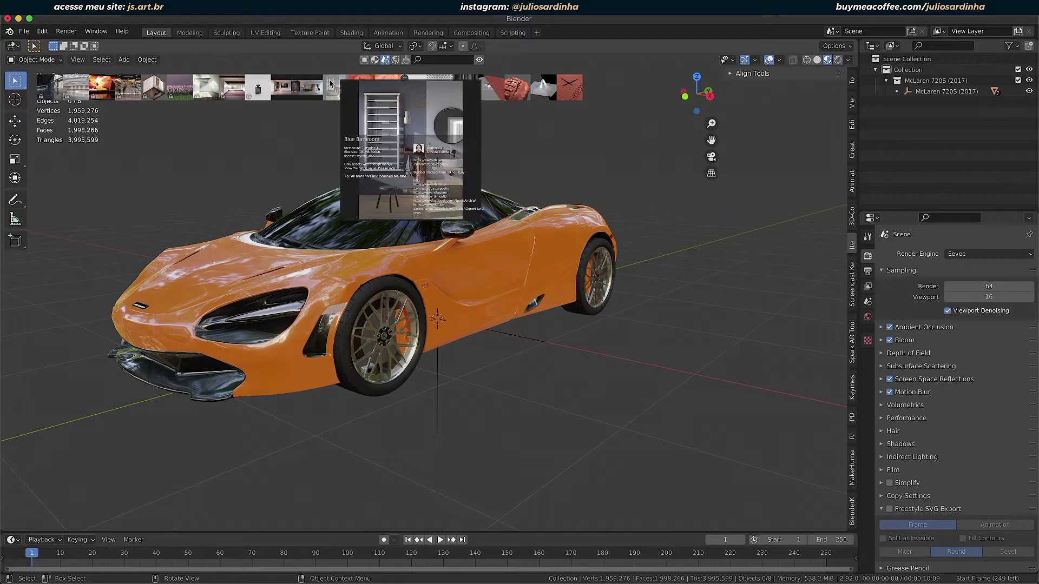
mouse_move(310, 89)
left_click(395, 60)
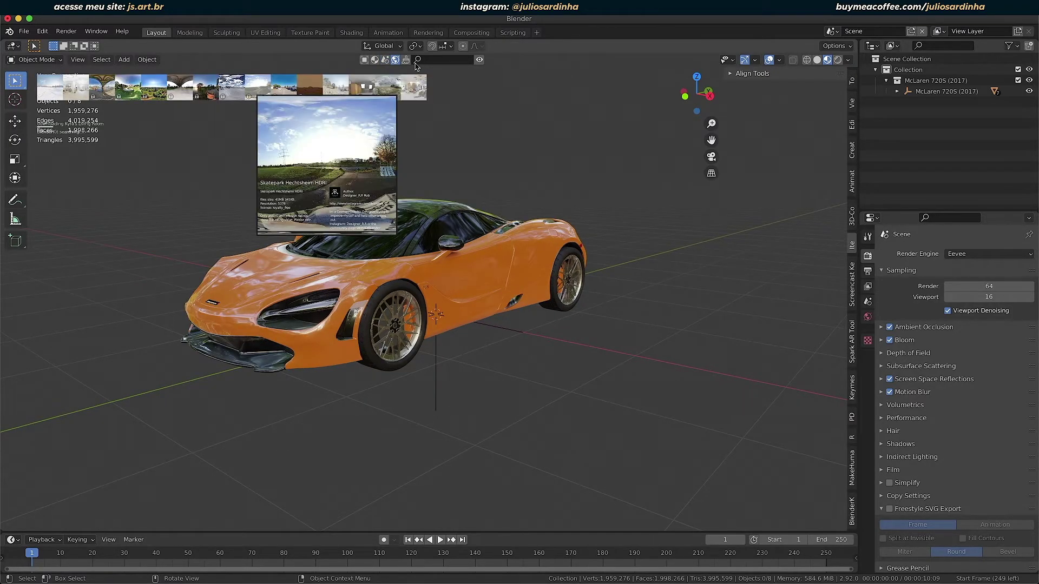